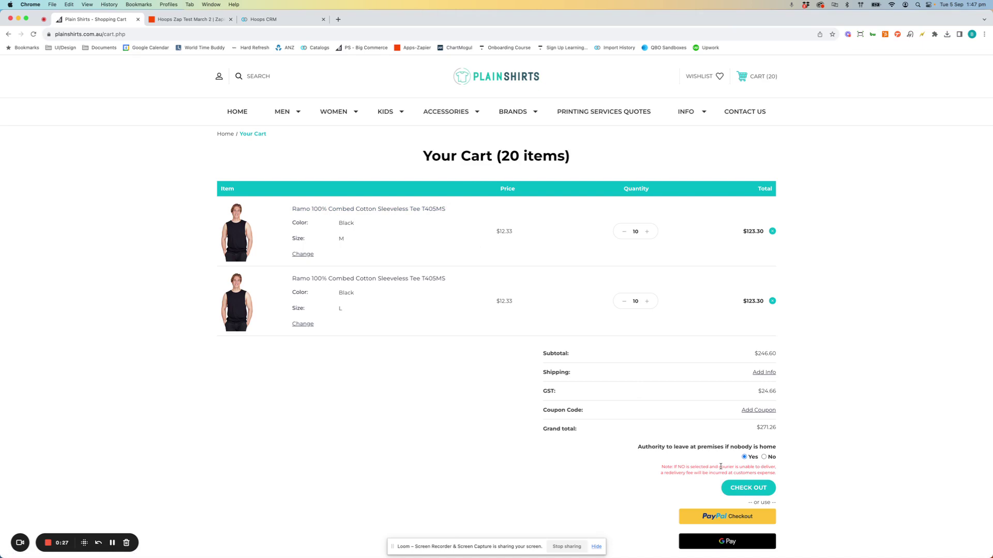
- Switch to the Zapier editor and review the BigCommerce Order Created trigger's event, connected account and channel and status filters
{"action": "left_click", "coordinate": [191, 21]}
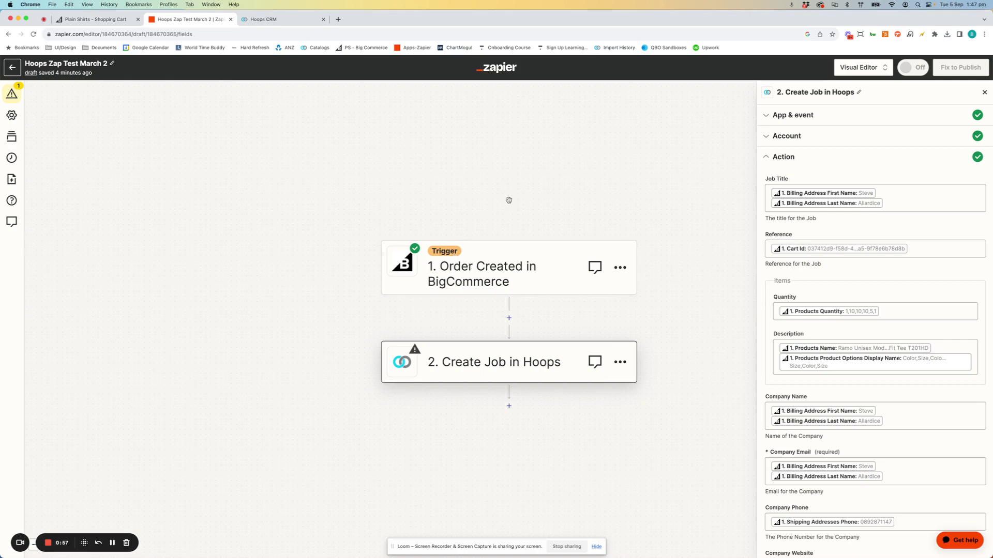
{"action": "left_click", "coordinate": [505, 258]}
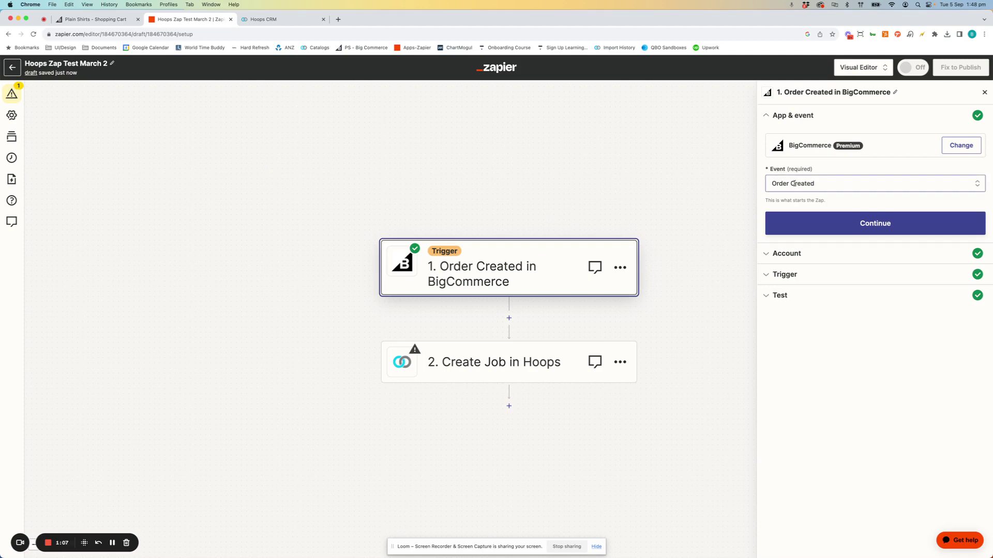
{"action": "left_click", "coordinate": [813, 255]}
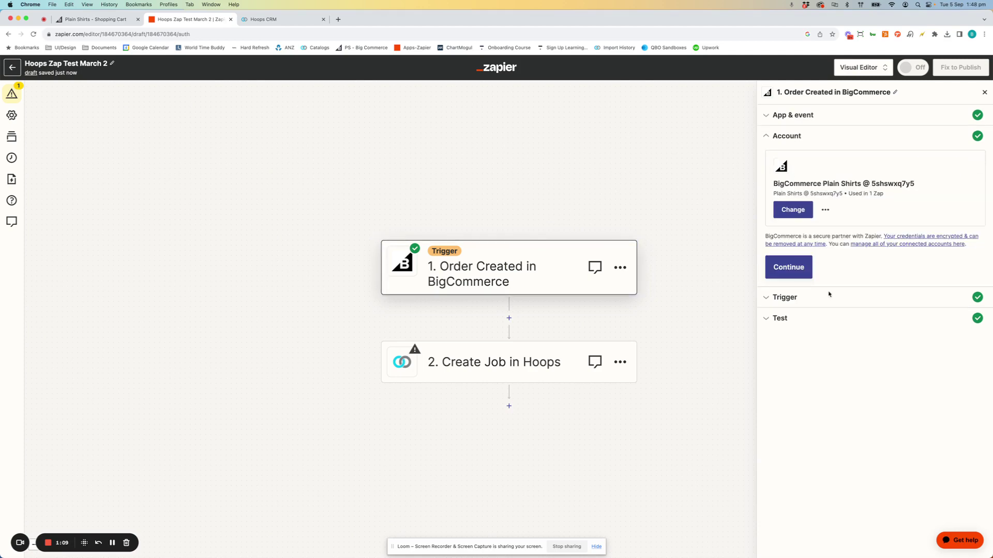
{"action": "left_click", "coordinate": [810, 299]}
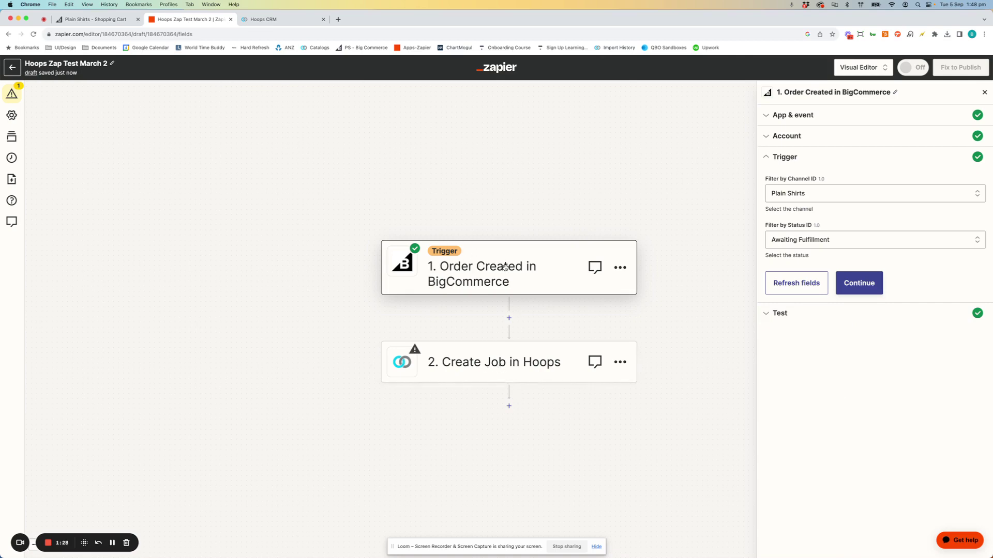
- Open the action fields of the Create Job in Hoops step and browse the BigCommerce data available for Job Title
{"action": "left_click", "coordinate": [499, 365]}
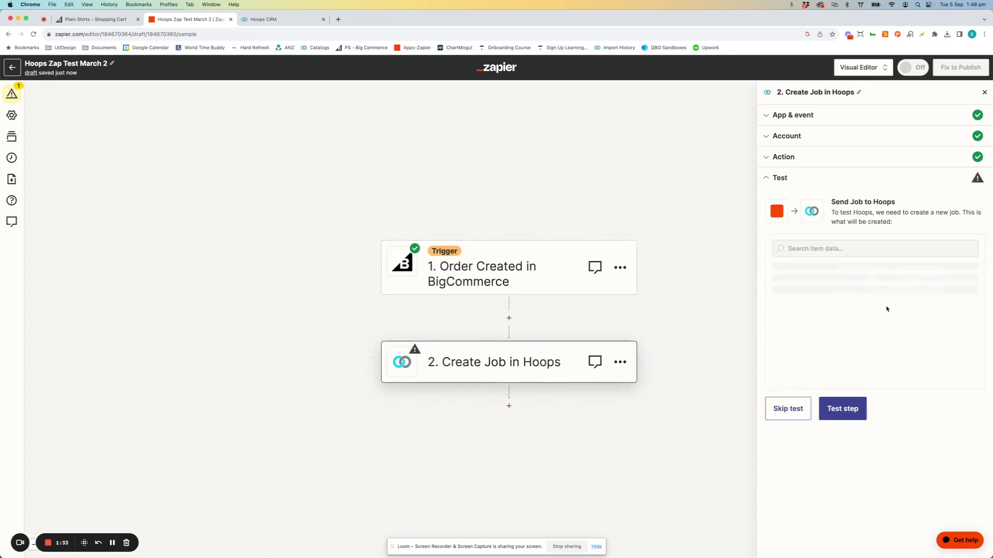
{"action": "left_click", "coordinate": [811, 161]}
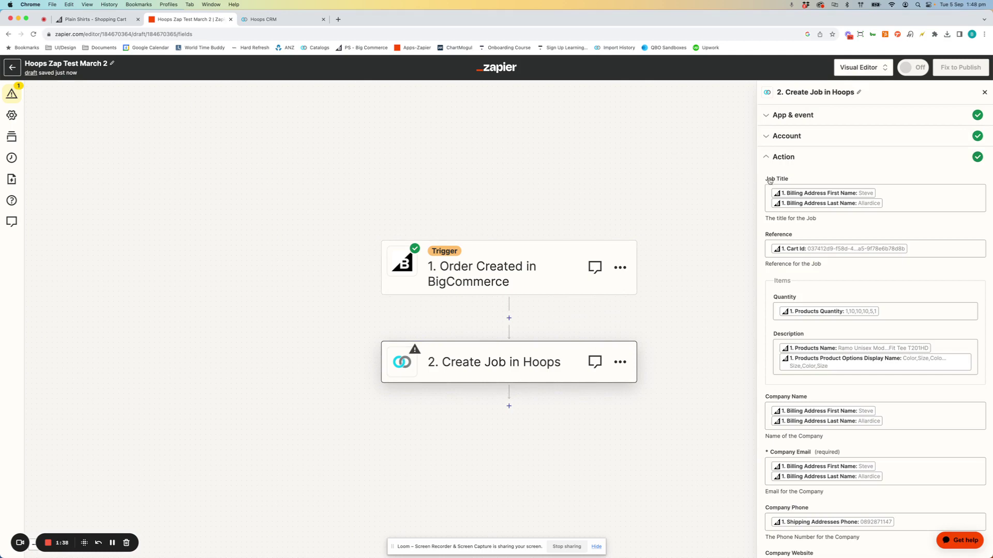
{"action": "left_click", "coordinate": [920, 206]}
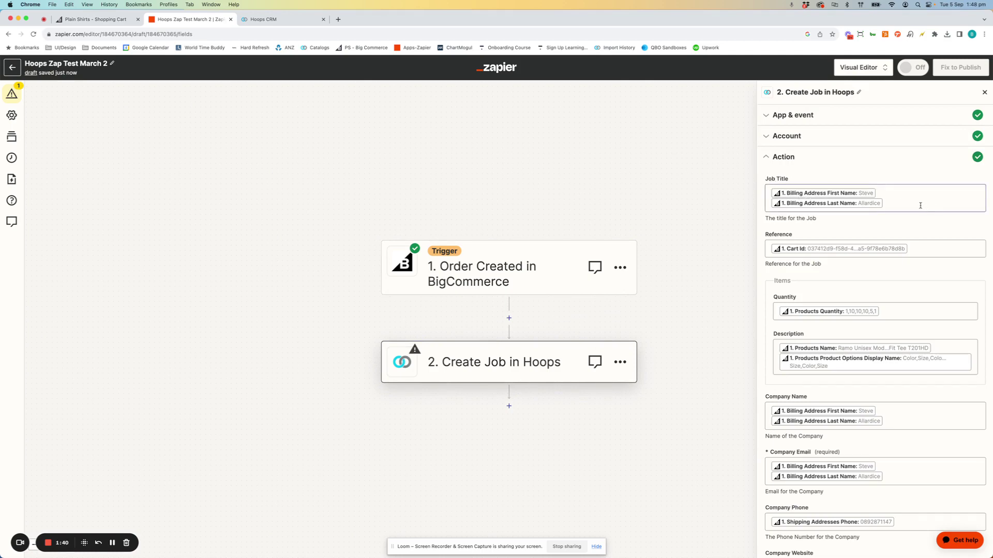
{"action": "scroll", "coordinate": [875, 347], "scroll_direction": "down", "scroll_amount": 5}
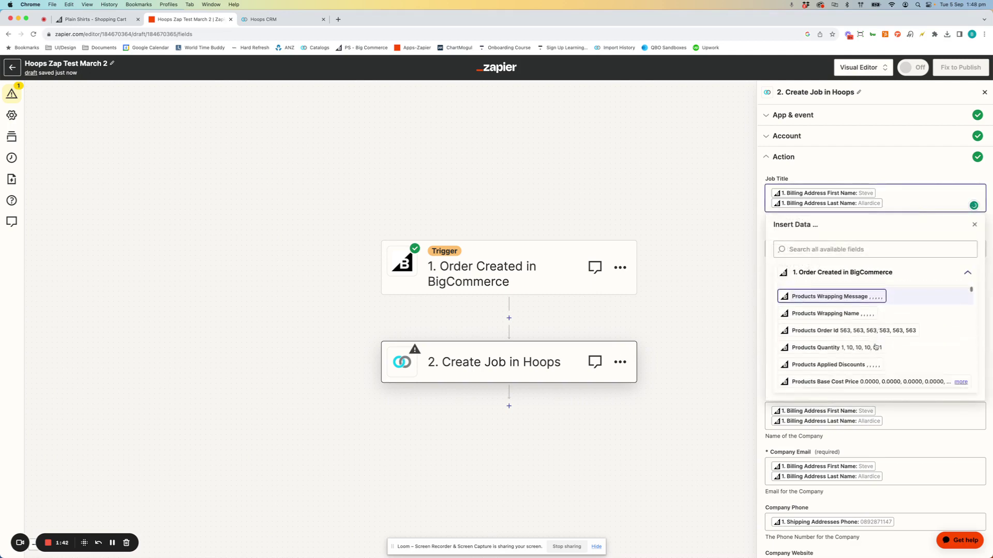
{"action": "scroll", "coordinate": [876, 347], "scroll_direction": "down", "scroll_amount": 5}
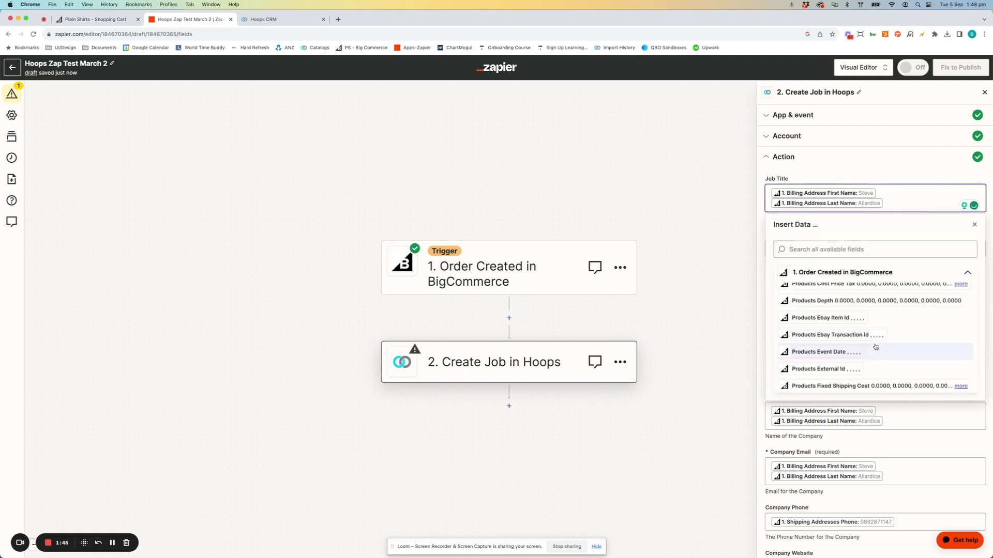
{"action": "scroll", "coordinate": [875, 347], "scroll_direction": "up", "scroll_amount": 10}
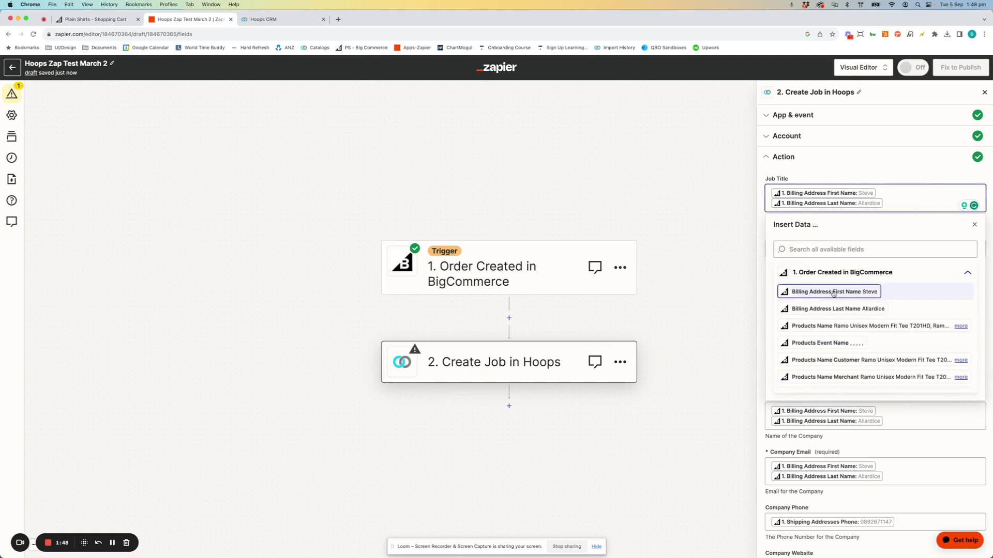
{"action": "left_click", "coordinate": [772, 179]}
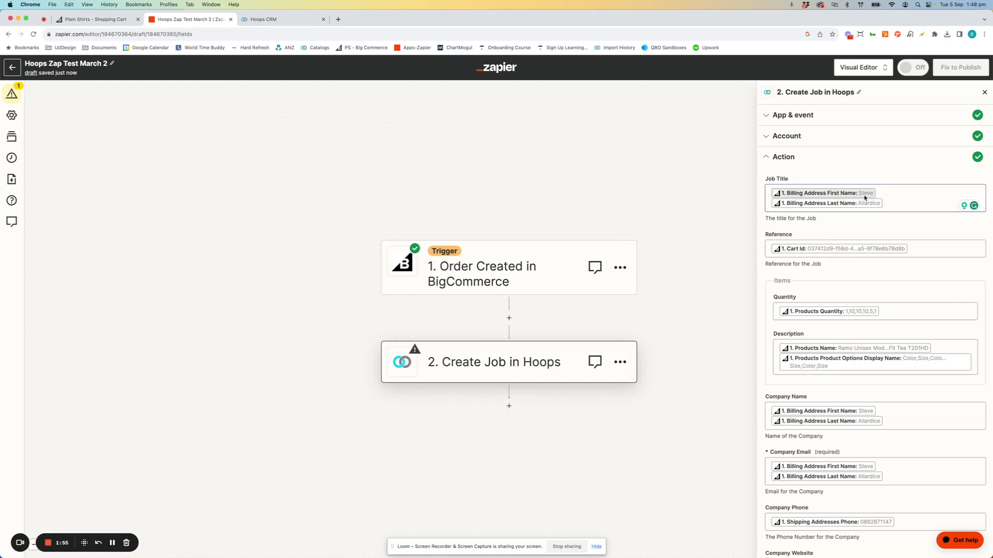
- Examine the field mappings of the Hoops job action, from the items and company details through the addresses to the Contacts section
{"action": "scroll", "coordinate": [846, 303], "scroll_direction": "down", "scroll_amount": 1}
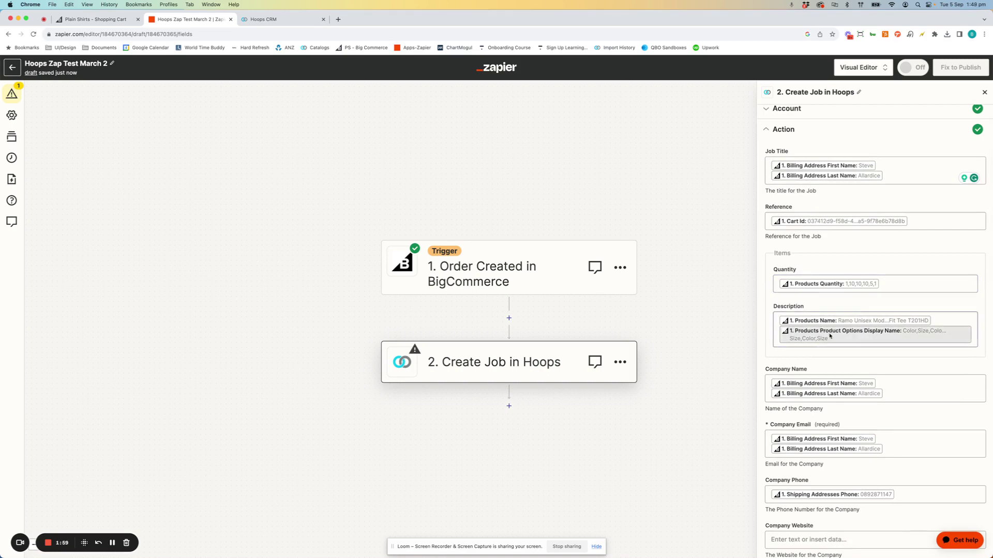
{"action": "scroll", "coordinate": [829, 336], "scroll_direction": "down", "scroll_amount": 3}
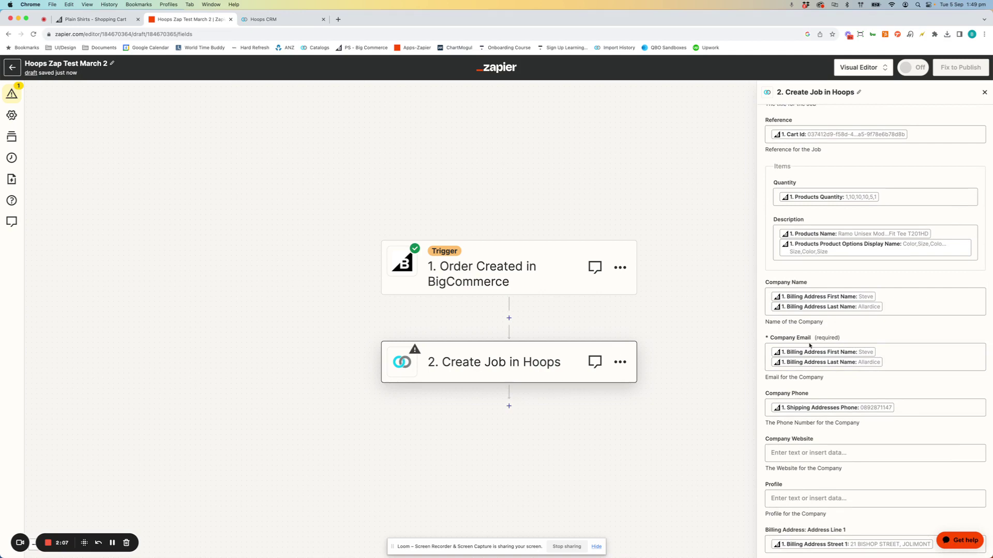
{"action": "scroll", "coordinate": [814, 381], "scroll_direction": "down", "scroll_amount": 1}
{"action": "scroll", "coordinate": [814, 381], "scroll_direction": "down", "scroll_amount": 8}
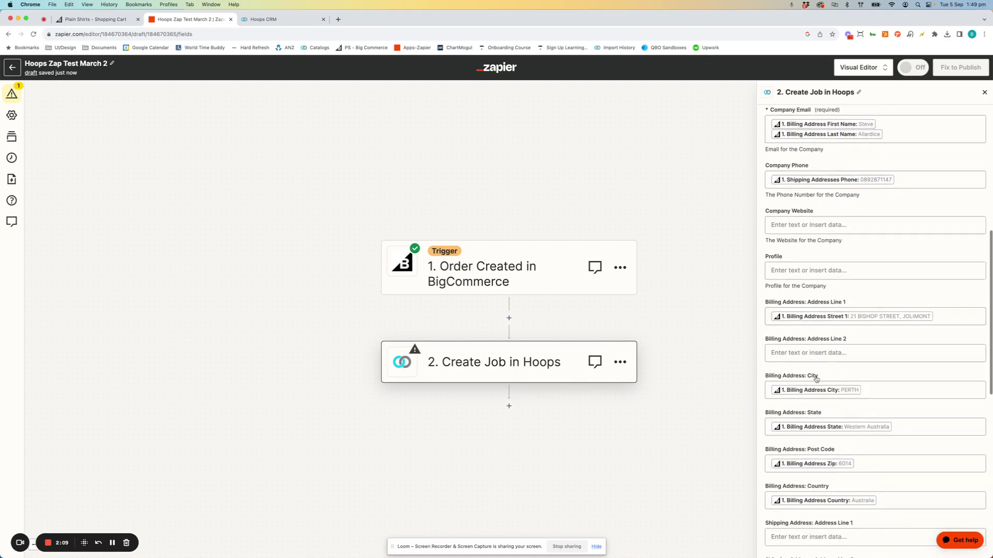
{"action": "scroll", "coordinate": [832, 373], "scroll_direction": "down", "scroll_amount": 3}
{"action": "scroll", "coordinate": [832, 374], "scroll_direction": "down", "scroll_amount": 8}
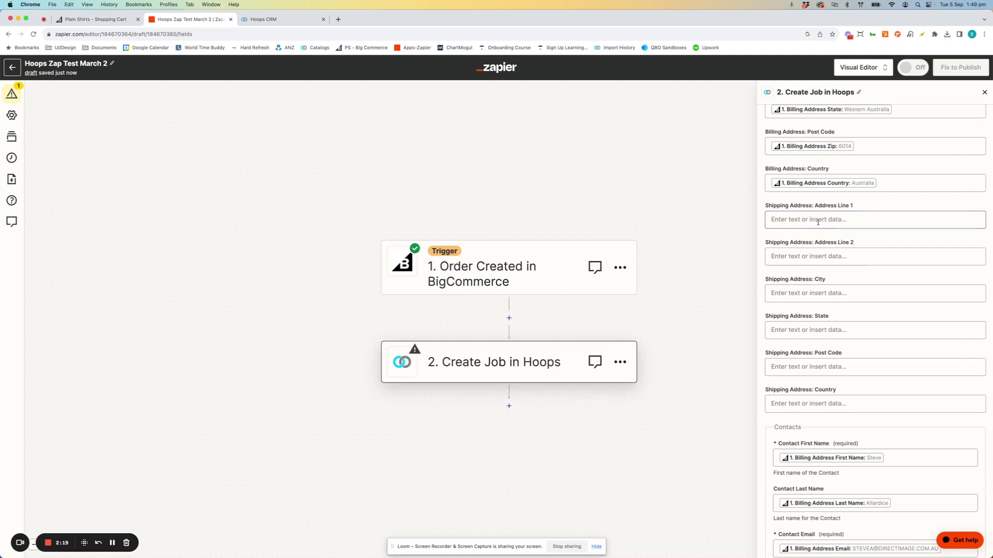
{"action": "scroll", "coordinate": [807, 258], "scroll_direction": "down", "scroll_amount": 4}
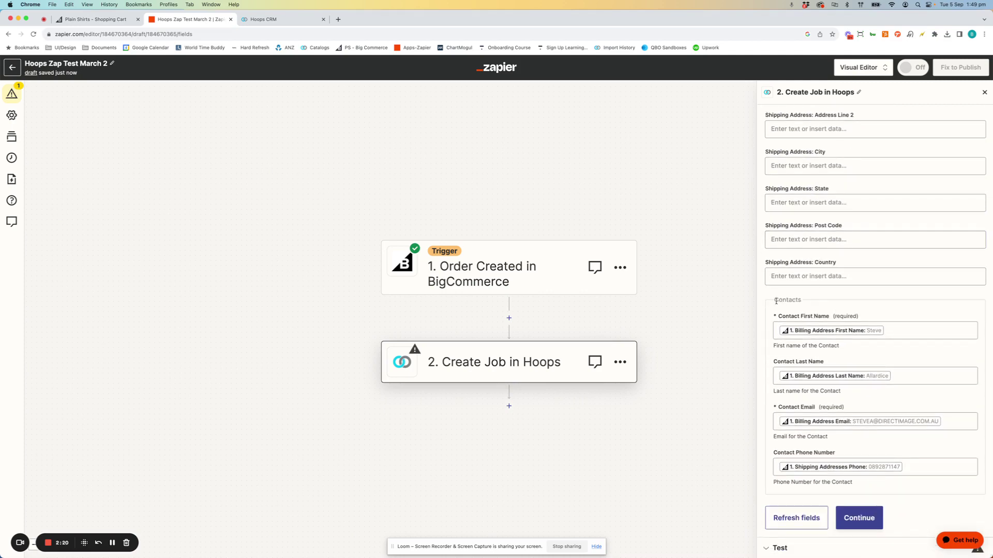
{"action": "left_click_drag", "start_coordinate": [775, 299], "coordinate": [805, 302]}
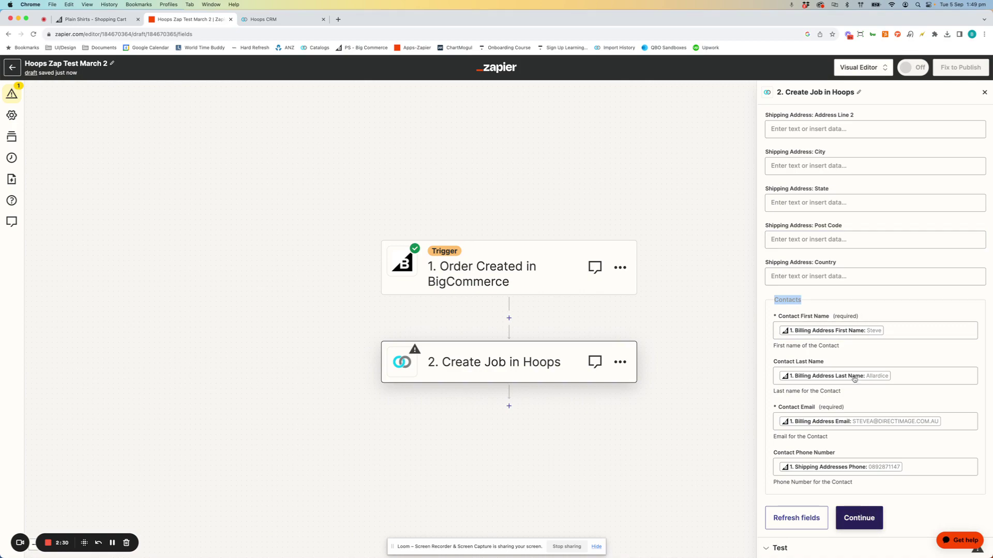
{"action": "scroll", "coordinate": [862, 277], "scroll_direction": "up", "scroll_amount": 10}
{"action": "scroll", "coordinate": [864, 279], "scroll_direction": "up", "scroll_amount": 5}
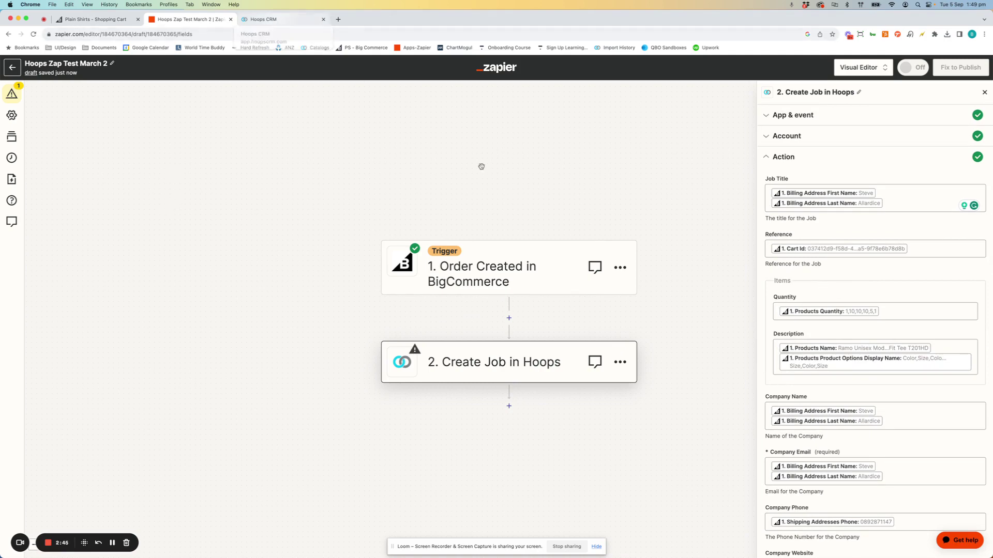
- Revisit the Plain Shirts cart, switch to Hoops CRM and open the "Order XYZ from Big Commerce" job for editing
{"action": "left_click", "coordinate": [83, 20]}
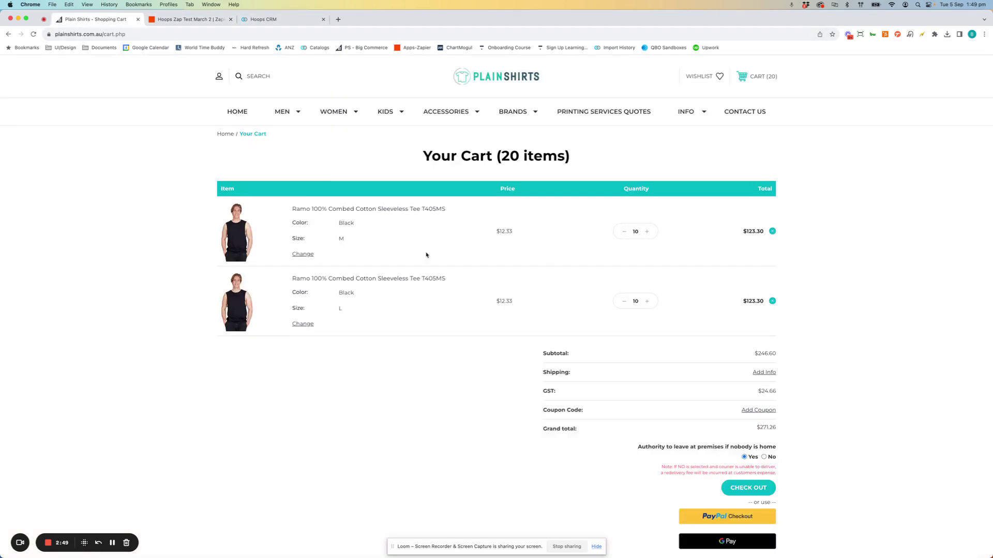
{"action": "left_click", "coordinate": [280, 22]}
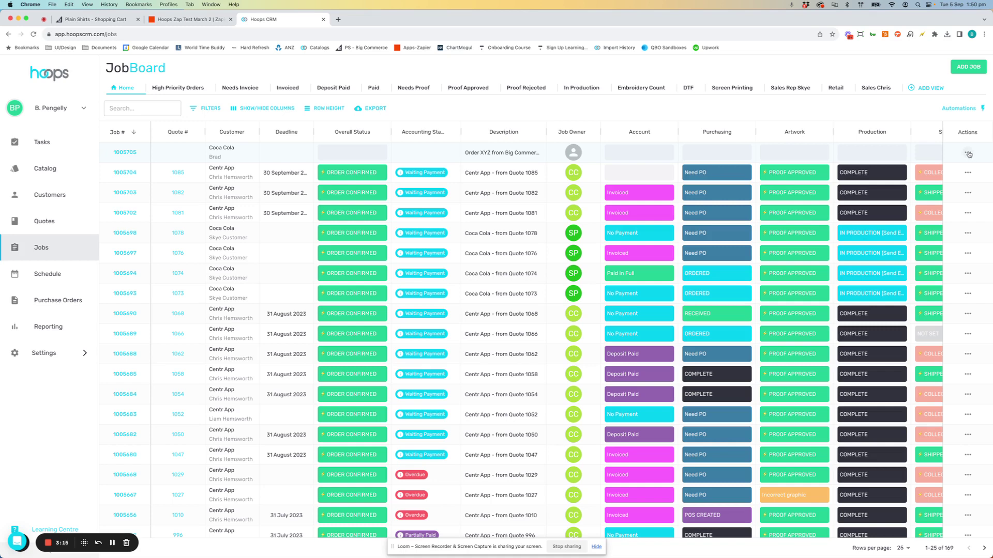
{"action": "left_click", "coordinate": [969, 153]}
{"action": "left_click", "coordinate": [952, 174]}
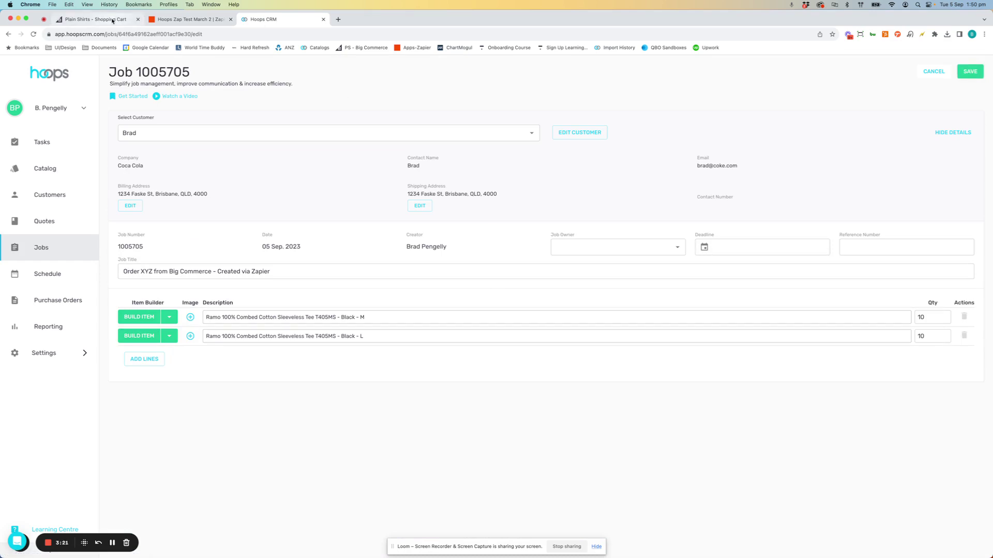
- Check the first cart item's product name, color and size in the Plain Shirts store against the Zap's item description mapping
{"action": "left_click", "coordinate": [95, 19]}
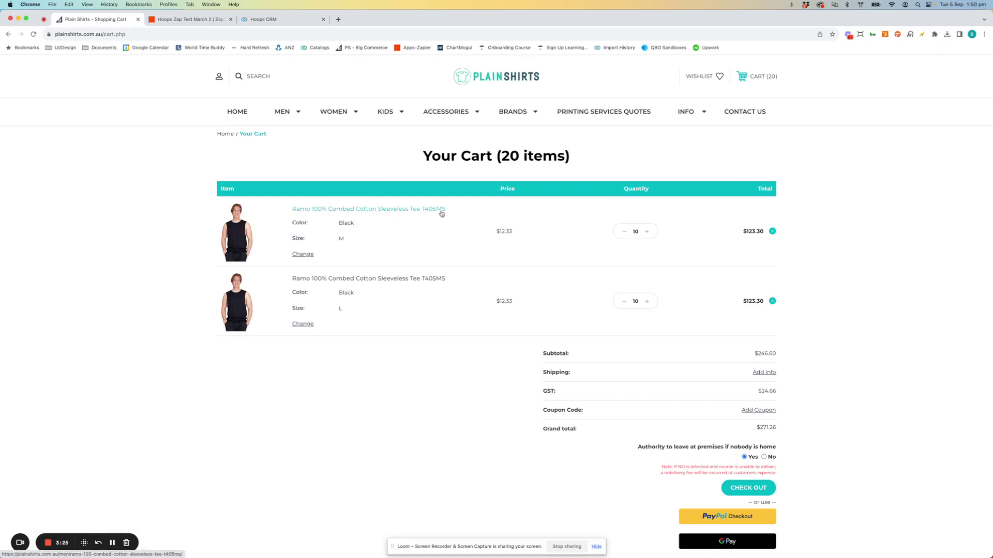
{"action": "left_click_drag", "start_coordinate": [283, 211], "coordinate": [453, 216]}
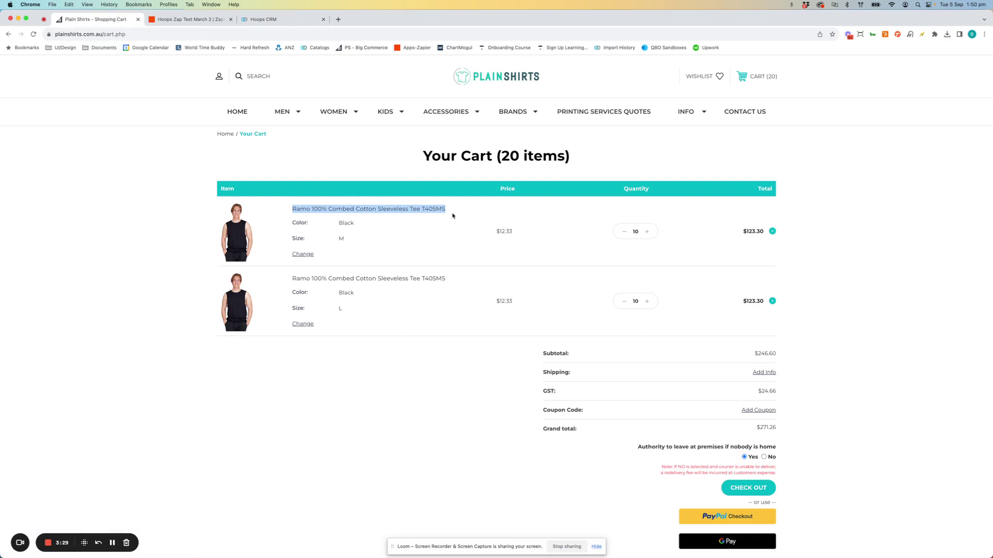
{"action": "double_click", "coordinate": [342, 223]}
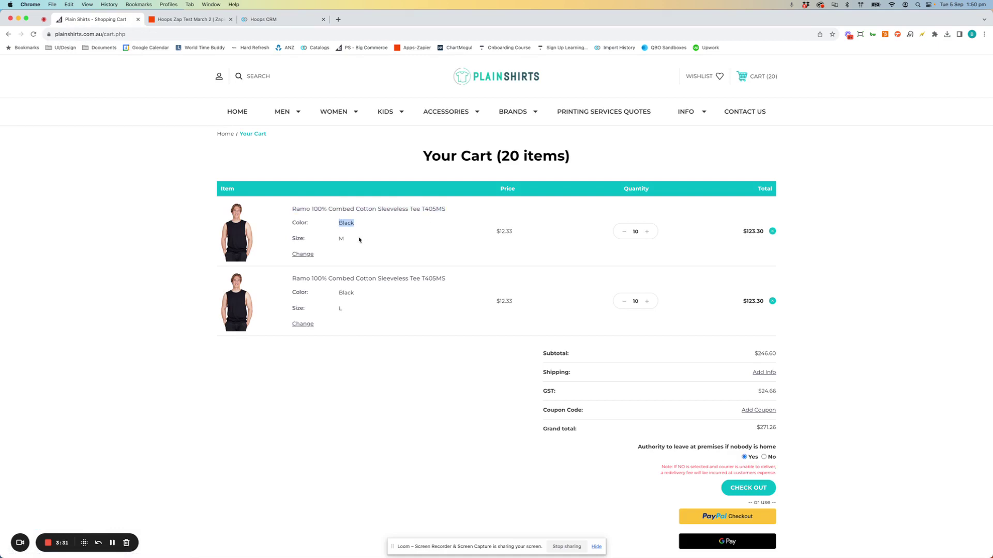
{"action": "double_click", "coordinate": [342, 238]}
{"action": "left_click", "coordinate": [189, 19]}
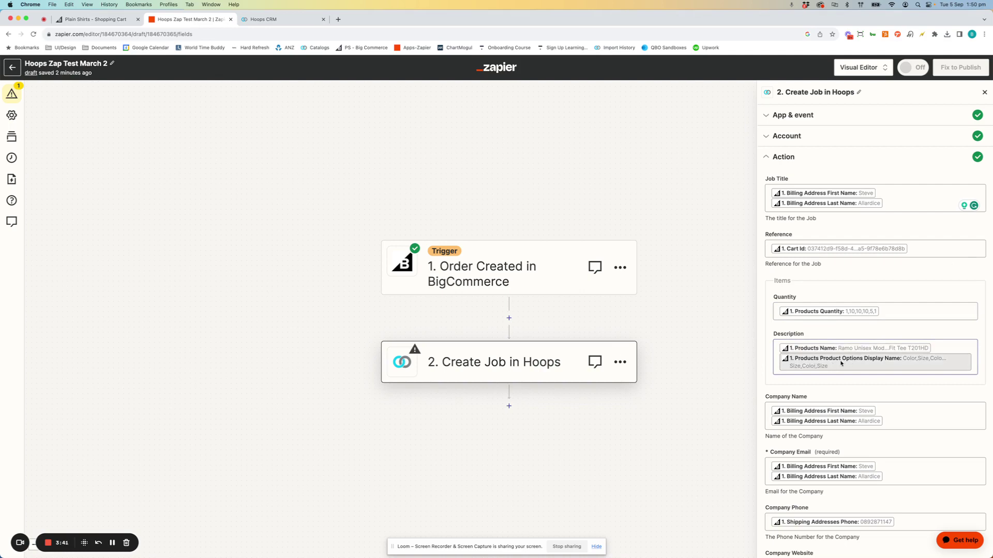
- Return to the Hoops job and compare both line items' descriptions and quantities with the Plain Shirts cart
{"action": "left_click", "coordinate": [278, 21]}
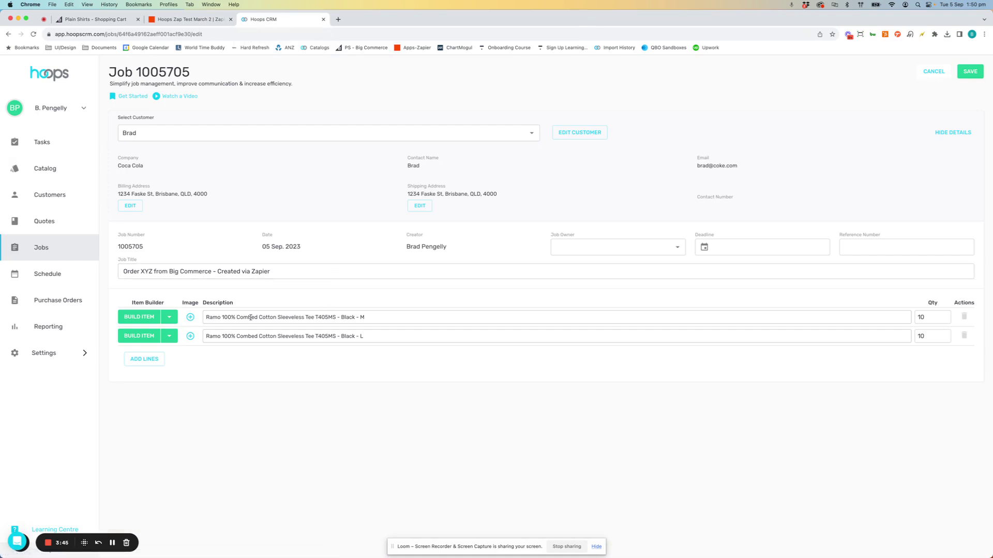
{"action": "left_click_drag", "start_coordinate": [366, 317], "coordinate": [337, 317]}
{"action": "left_click_drag", "start_coordinate": [933, 317], "coordinate": [912, 319]}
{"action": "triple_click", "coordinate": [270, 338]}
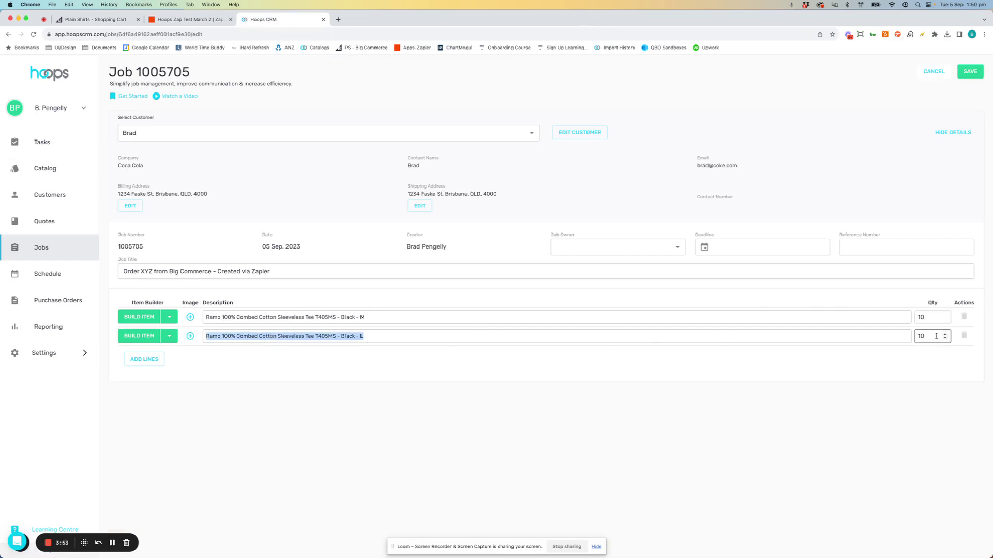
{"action": "left_click_drag", "start_coordinate": [936, 336], "coordinate": [918, 336]}
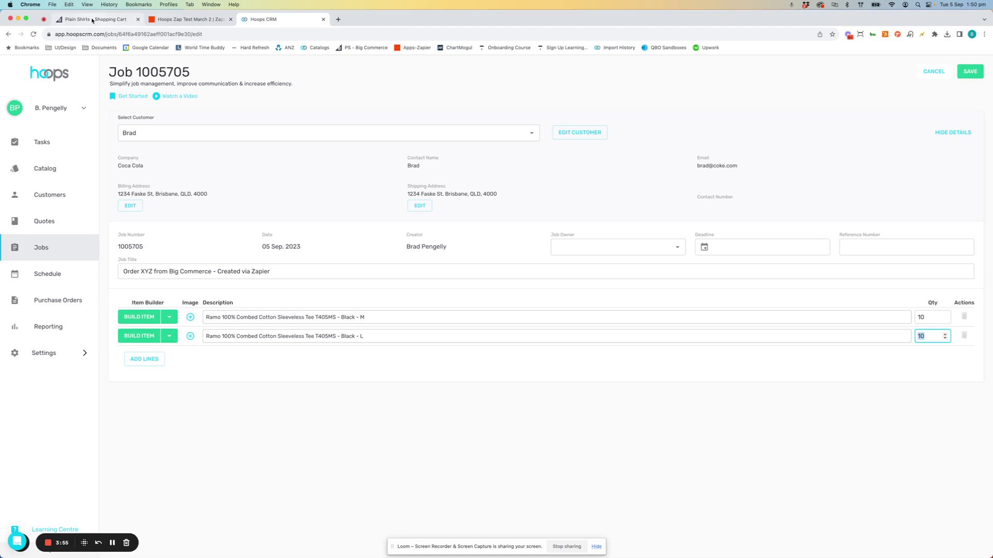
{"action": "left_click", "coordinate": [92, 20]}
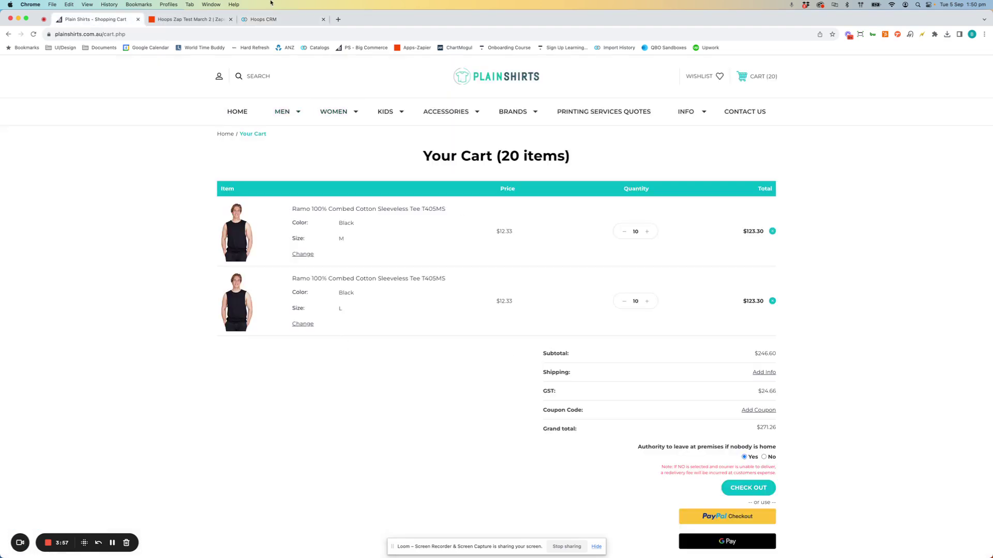
{"action": "left_click", "coordinate": [283, 19]}
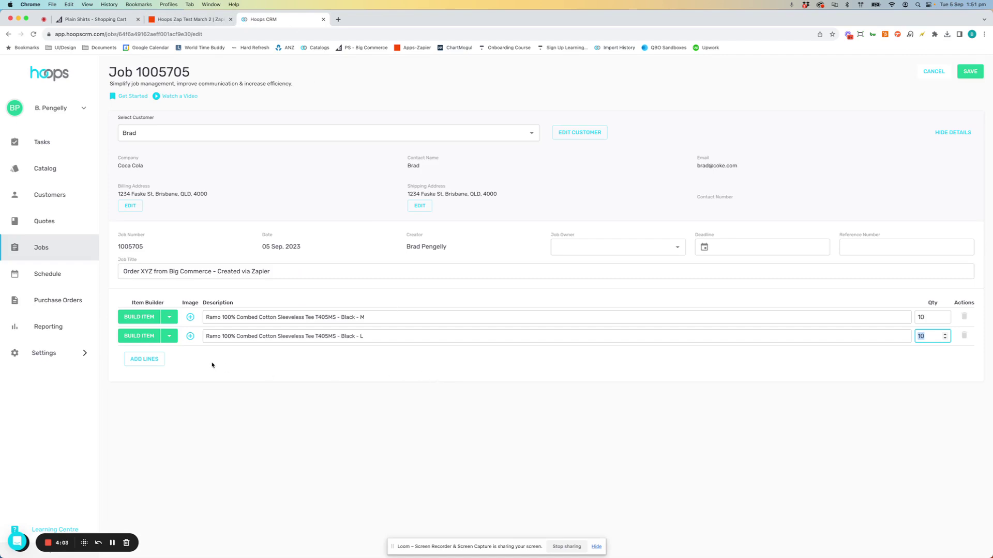
- Add a new line to the job and select the T405MS combed cotton sleeveless tee as its catalog product
{"action": "left_click", "coordinate": [147, 361]}
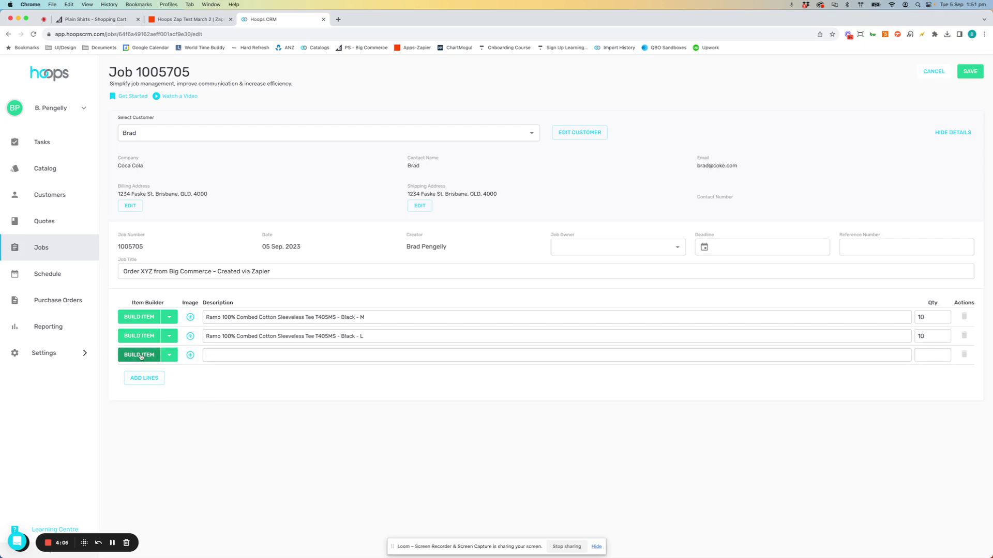
{"action": "left_click", "coordinate": [141, 357]}
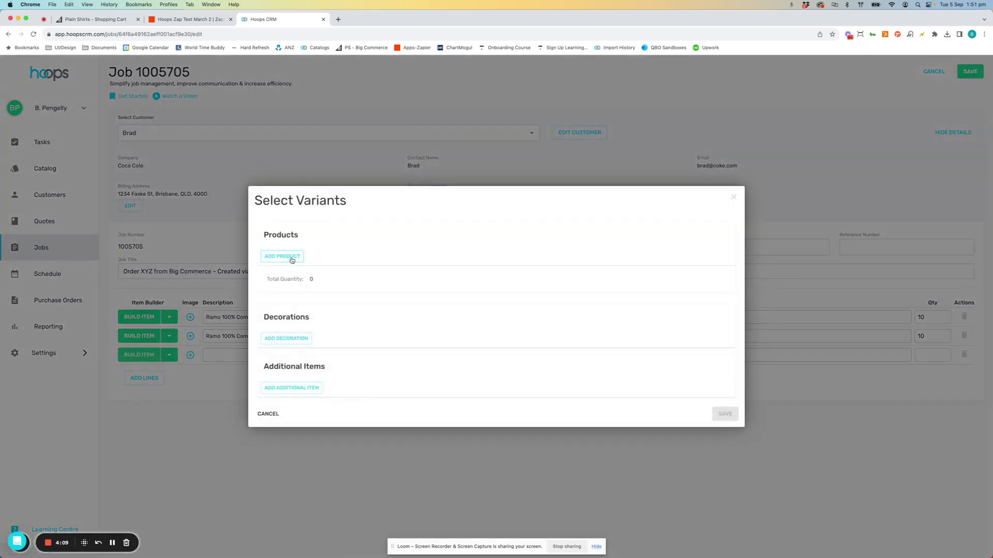
{"action": "left_click", "coordinate": [292, 257]}
{"action": "left_click", "coordinate": [336, 264]}
{"action": "type", "text": "t4"}
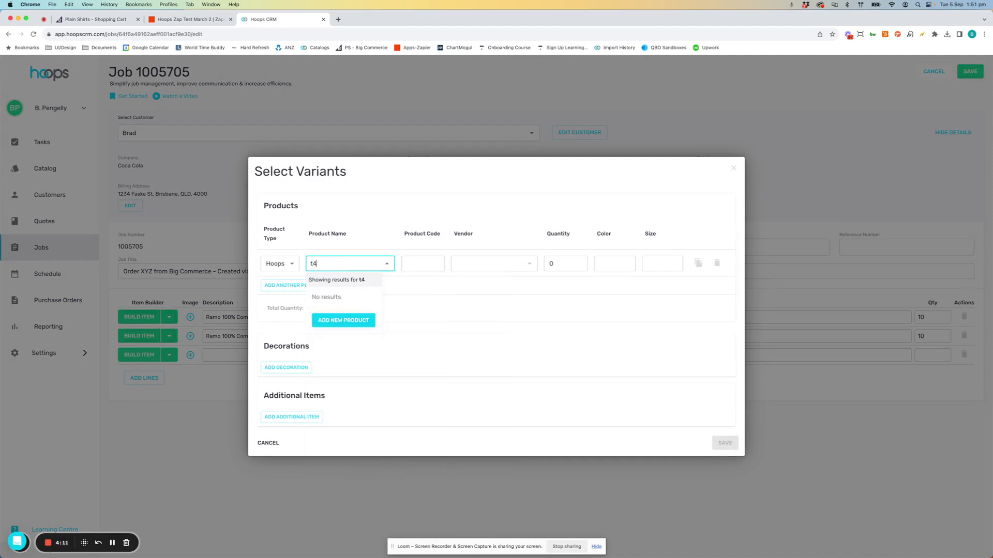
{"action": "type", "text": "05ms"}
{"action": "left_click", "coordinate": [379, 308]}
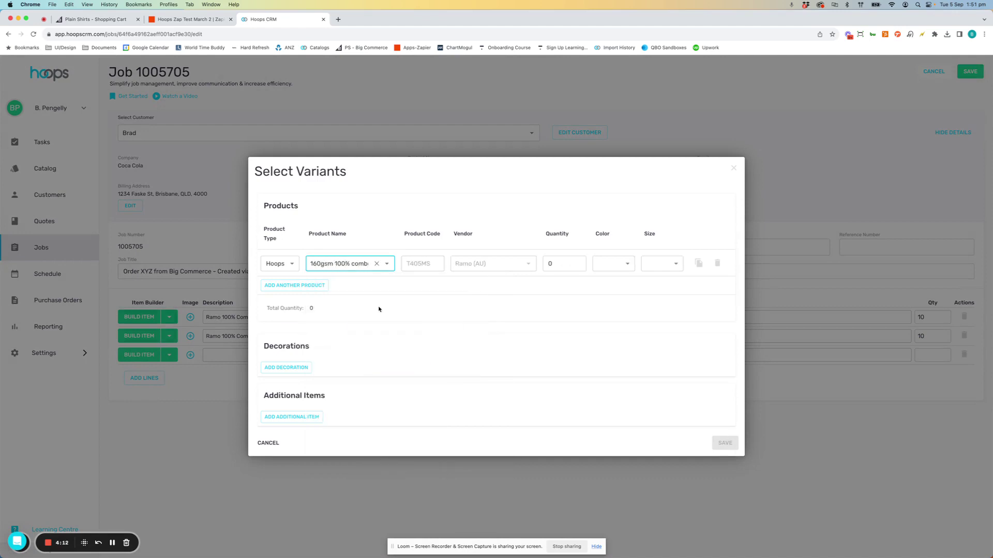
- Set the sleeveless tee variant to quantity 10, color Black and size M
{"action": "double_click", "coordinate": [551, 264]}
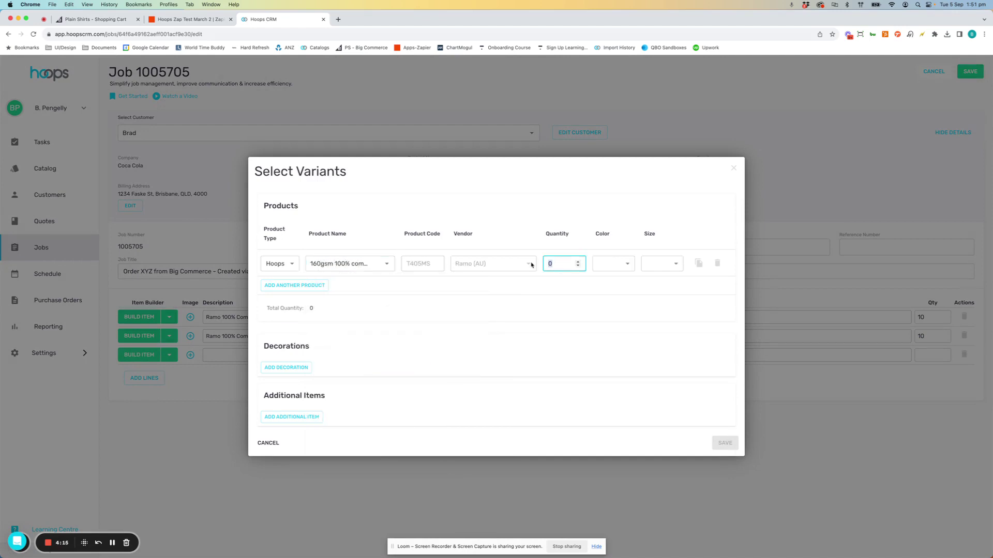
{"action": "type", "text": "10"}
{"action": "left_click", "coordinate": [609, 264]}
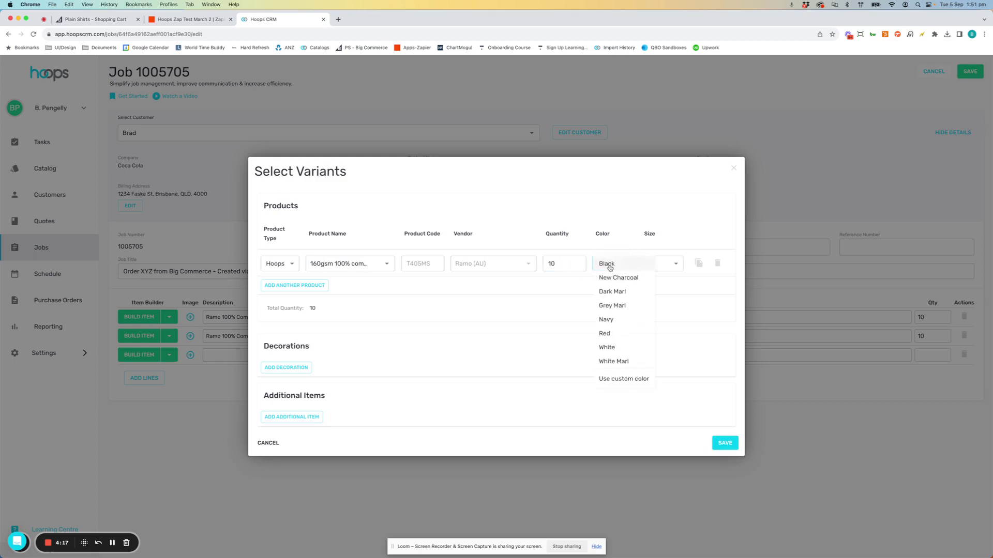
{"action": "left_click", "coordinate": [609, 265]}
{"action": "left_click", "coordinate": [657, 265]}
{"action": "left_click", "coordinate": [658, 279]}
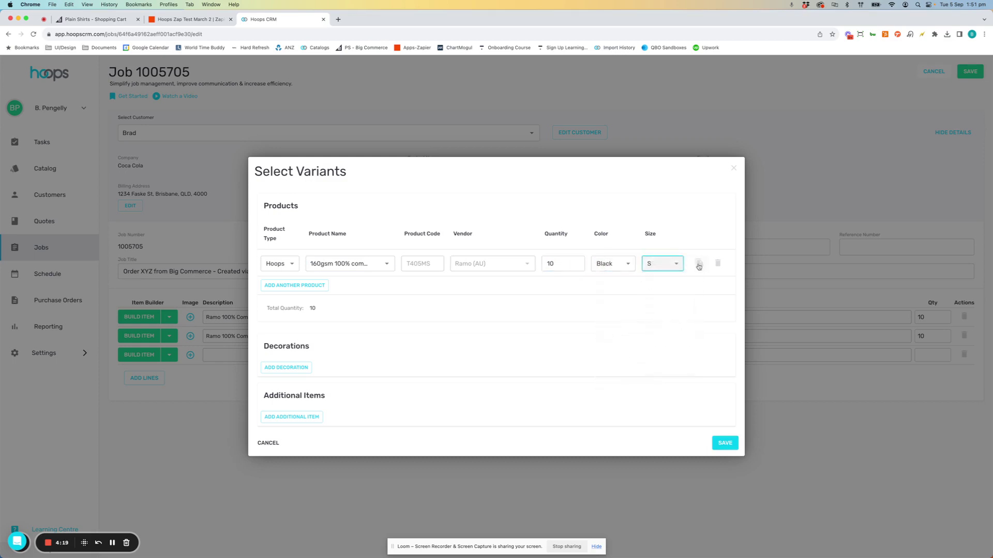
{"action": "left_click", "coordinate": [665, 268]}
{"action": "left_click", "coordinate": [659, 290]}
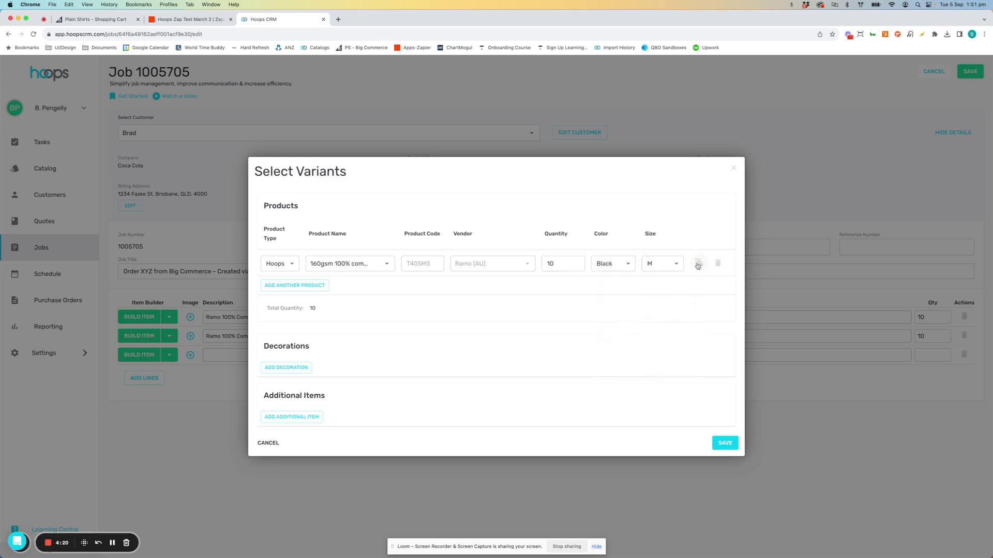
- Duplicate the black tee variant, set the copy's size to L and save the built item
{"action": "left_click", "coordinate": [698, 264]}
{"action": "left_click", "coordinate": [657, 277]}
{"action": "left_click", "coordinate": [656, 291]}
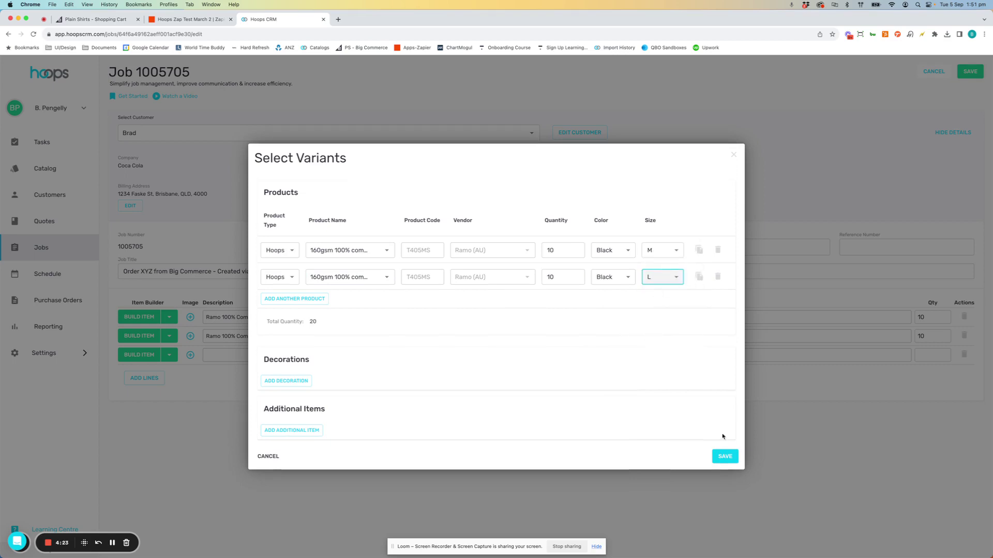
{"action": "left_click", "coordinate": [725, 456]}
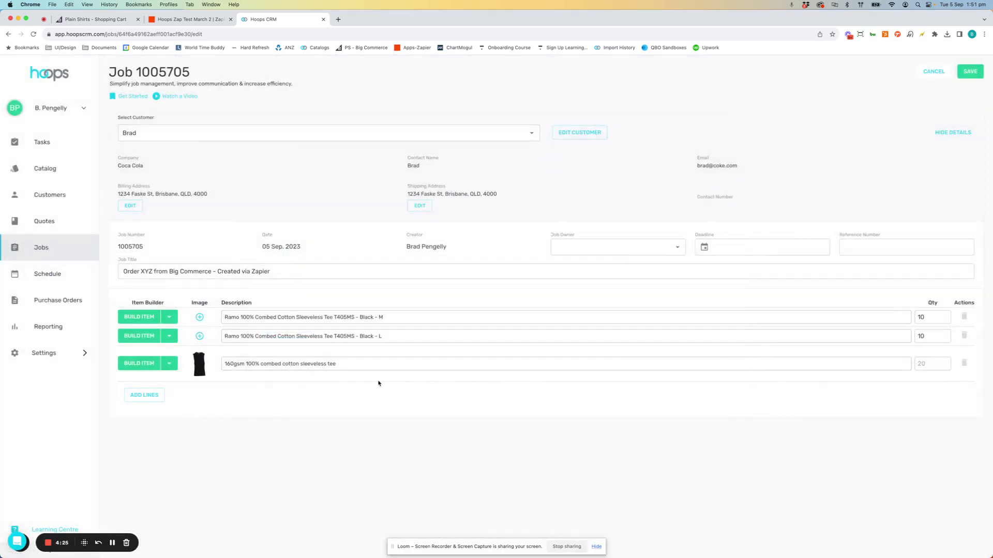
- Delete the two original Ramo tee lines for sizes M and L, and save the job
{"action": "left_click", "coordinate": [964, 336]}
{"action": "left_click", "coordinate": [965, 318]}
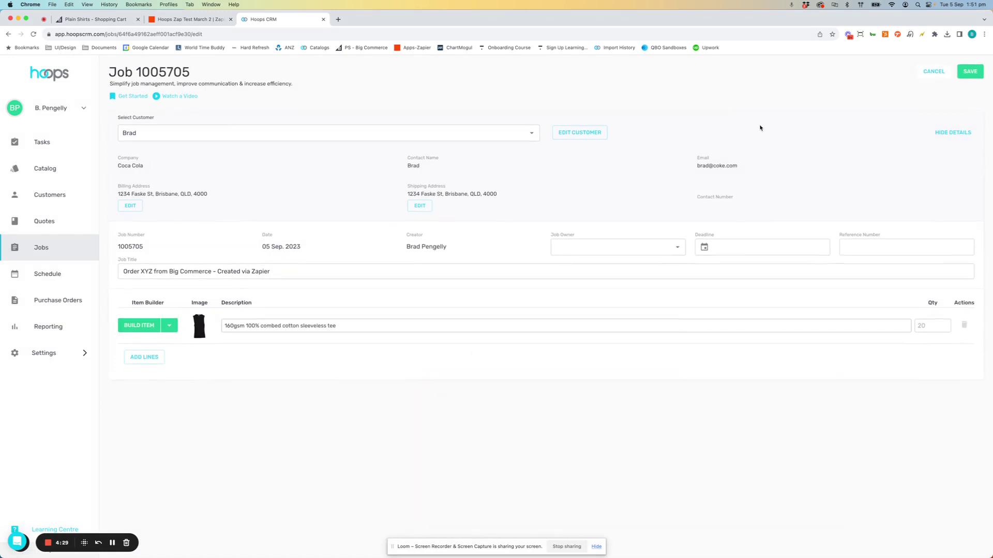
{"action": "left_click_drag", "start_coordinate": [121, 157], "coordinate": [545, 196]}
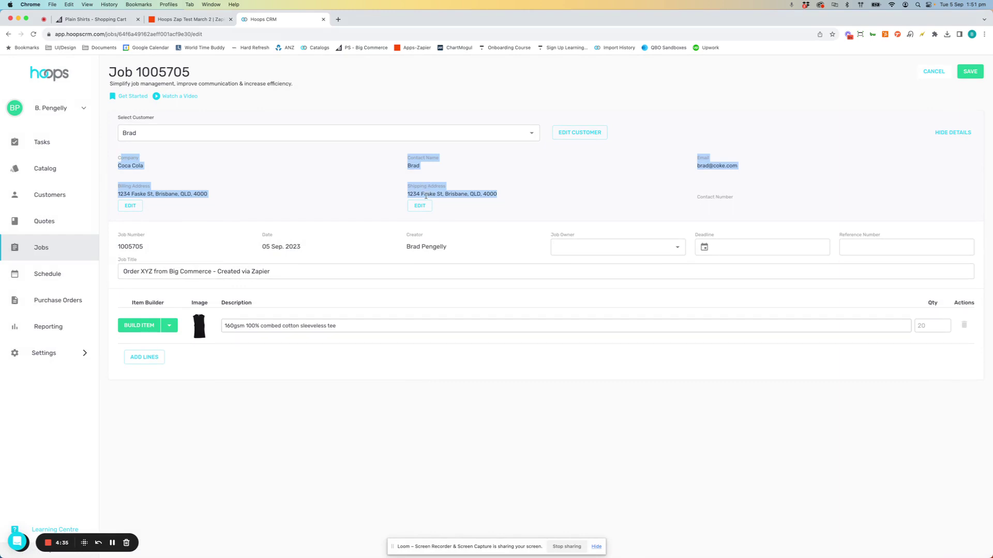
{"action": "left_click", "coordinate": [124, 273]}
{"action": "left_click", "coordinate": [634, 360]}
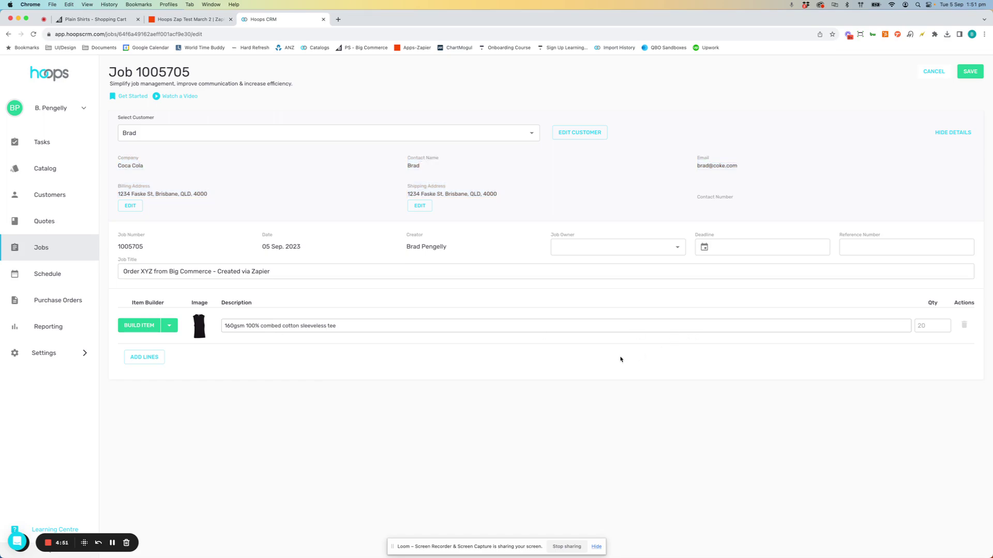
{"action": "left_click", "coordinate": [970, 72]}
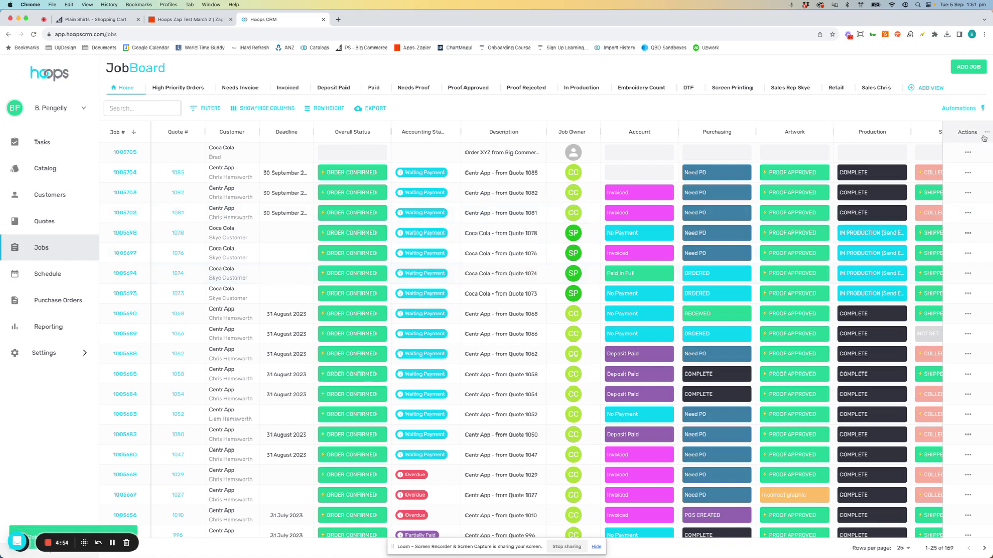
- Create a purchase order for vendor Ramo (AU) from the "Order XYZ from Big Commerce" job
{"action": "left_click", "coordinate": [967, 153]}
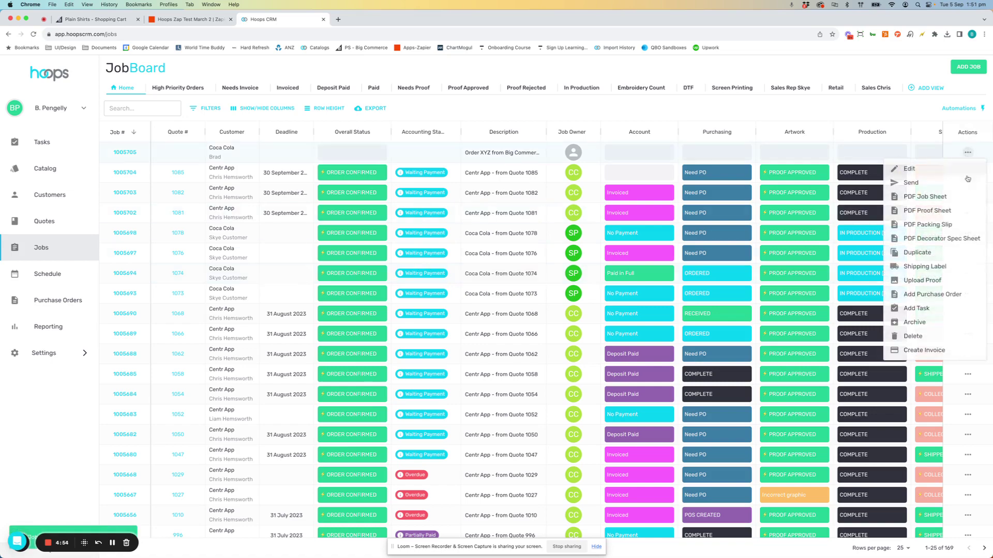
{"action": "left_click", "coordinate": [951, 299]}
{"action": "left_click", "coordinate": [459, 310]}
{"action": "left_click", "coordinate": [454, 313]}
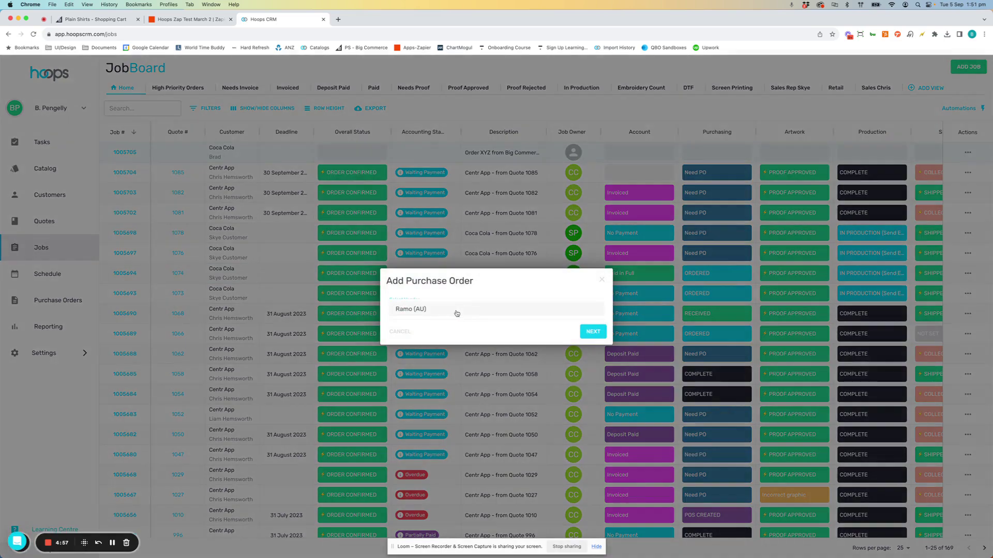
{"action": "left_click", "coordinate": [594, 332]}
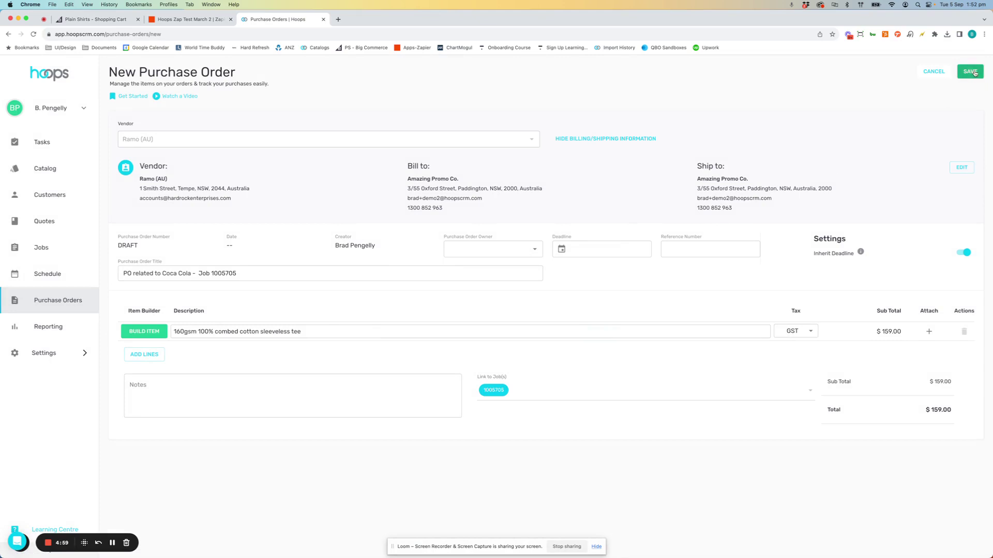